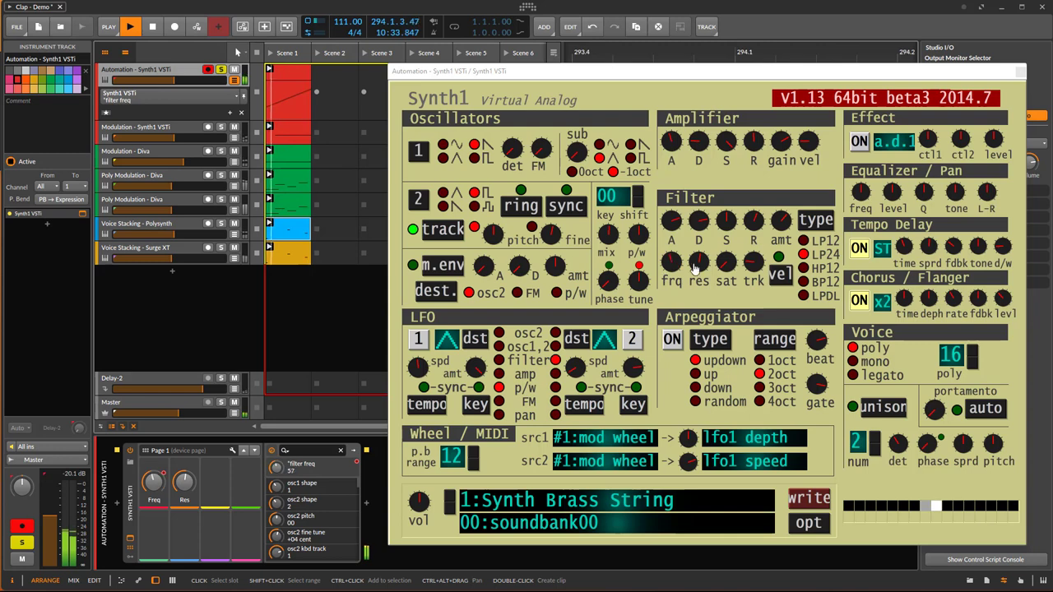
Step: Close the Synth1 plug-in window, then unsolo the Automation - Synth1 VSTi track and hide its automation lane
left_click_drag(695, 267, 689, 259)
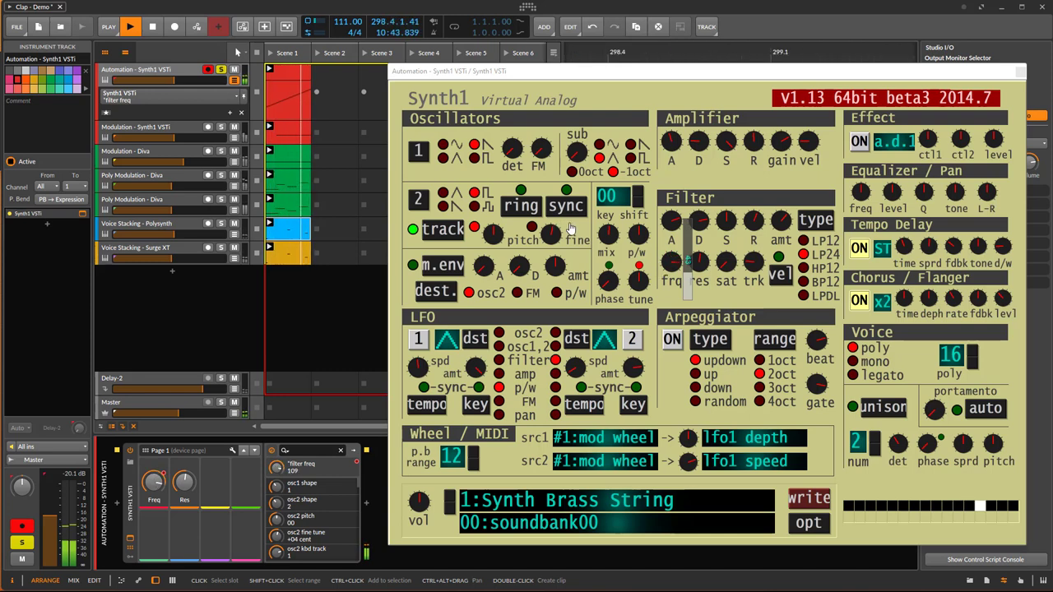
left_click(1021, 73)
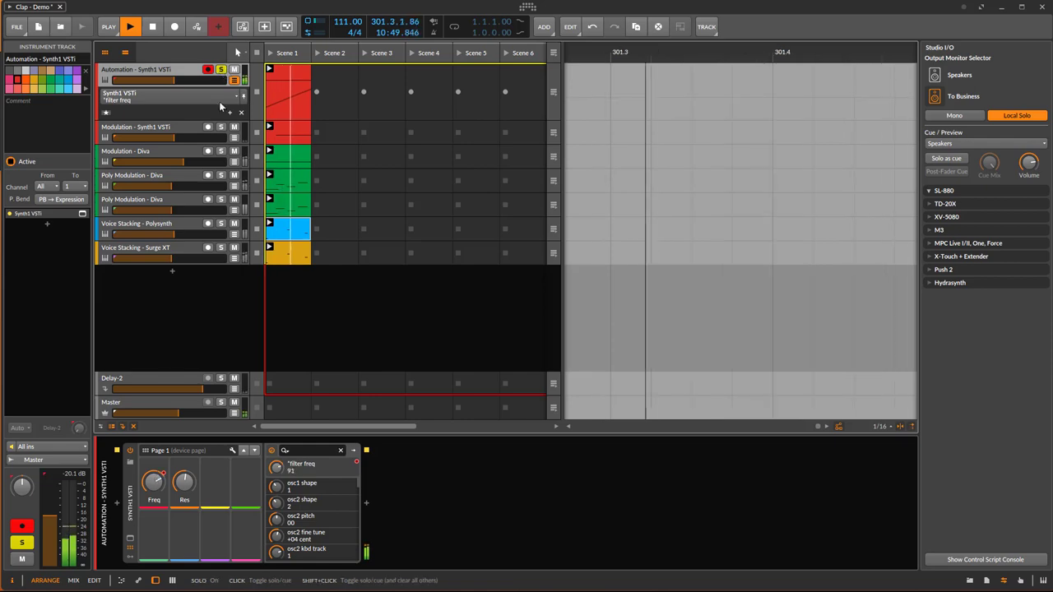
left_click(220, 70)
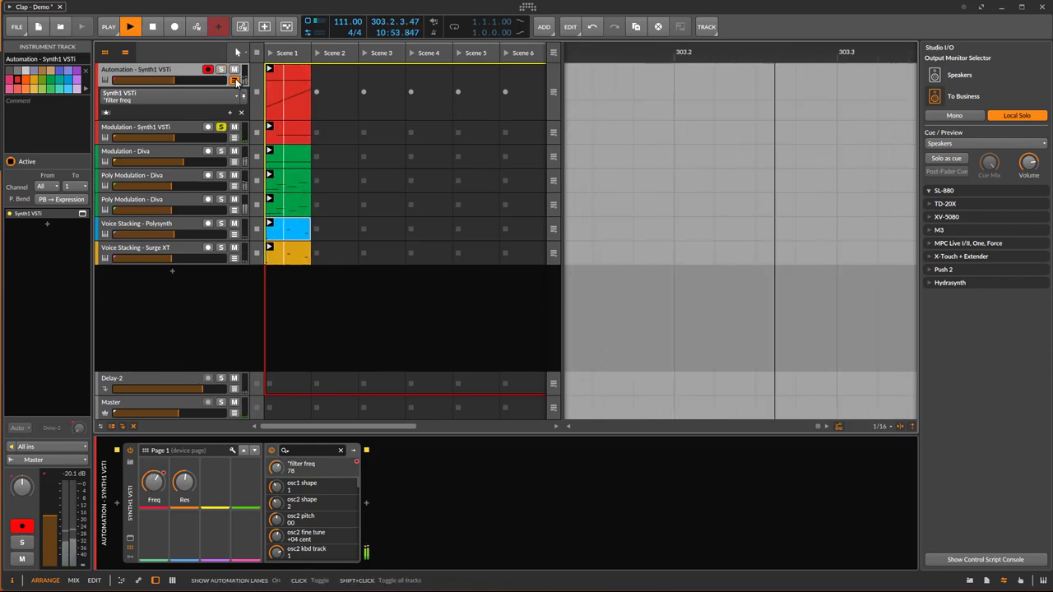
left_click(235, 80)
Step: Select the Modulation - Synth1 VSTi track and inspect its Ramp modulator's routing to the filter frequency
left_click(190, 95)
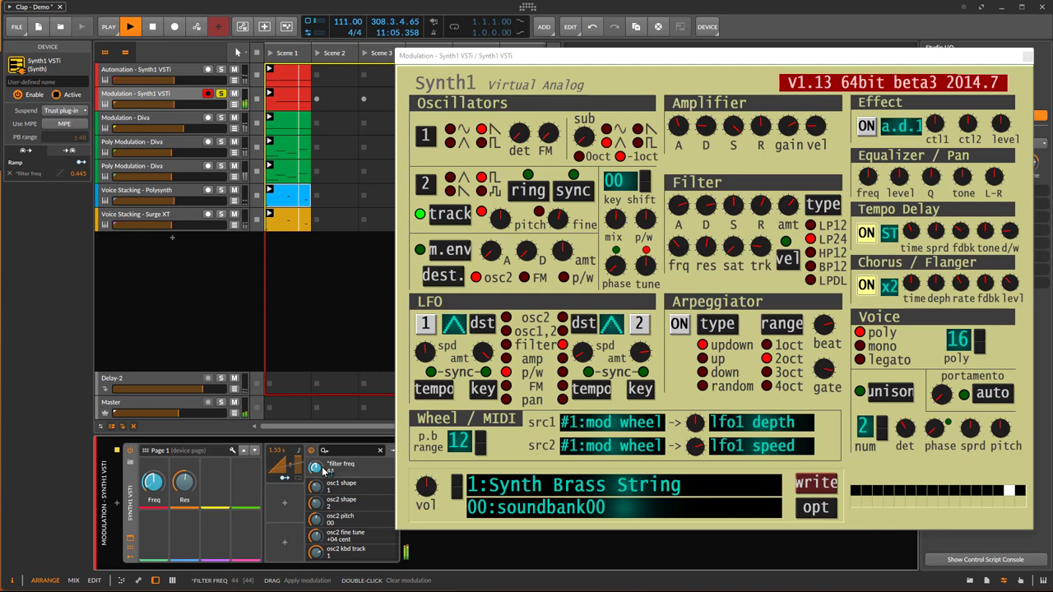
left_click(283, 479)
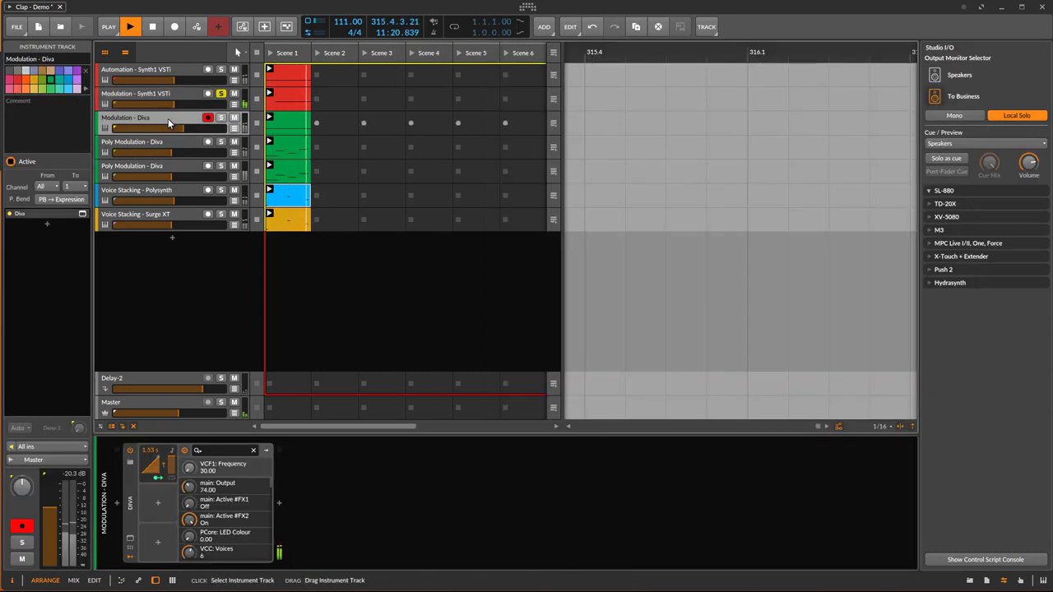
Step: Solo the Modulation - Diva track and show its Diva plug-in window beside the device chain with the cutoff knob in view
left_click(194, 121)
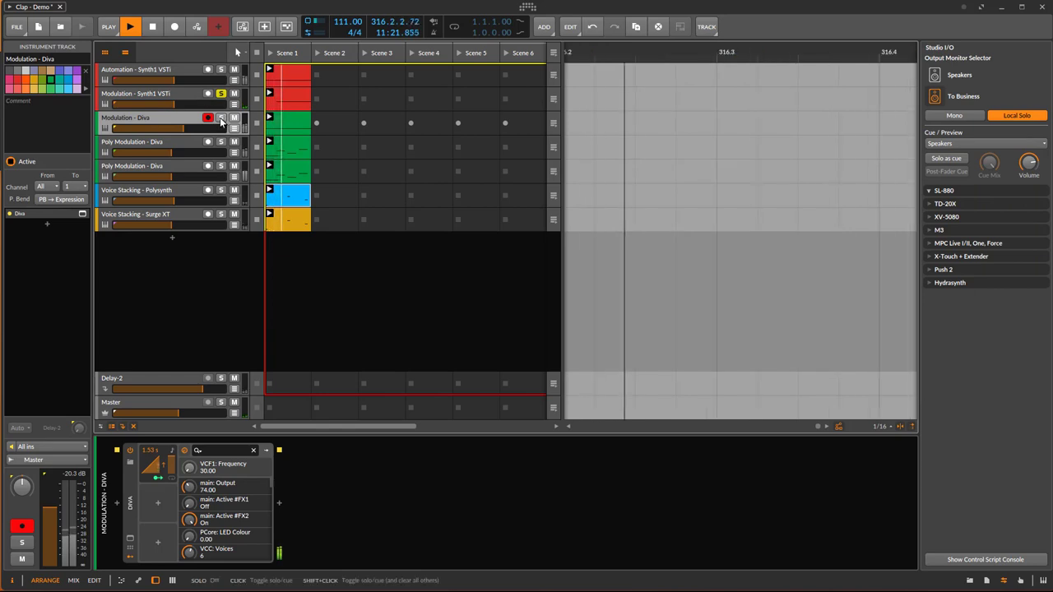
left_click(221, 118)
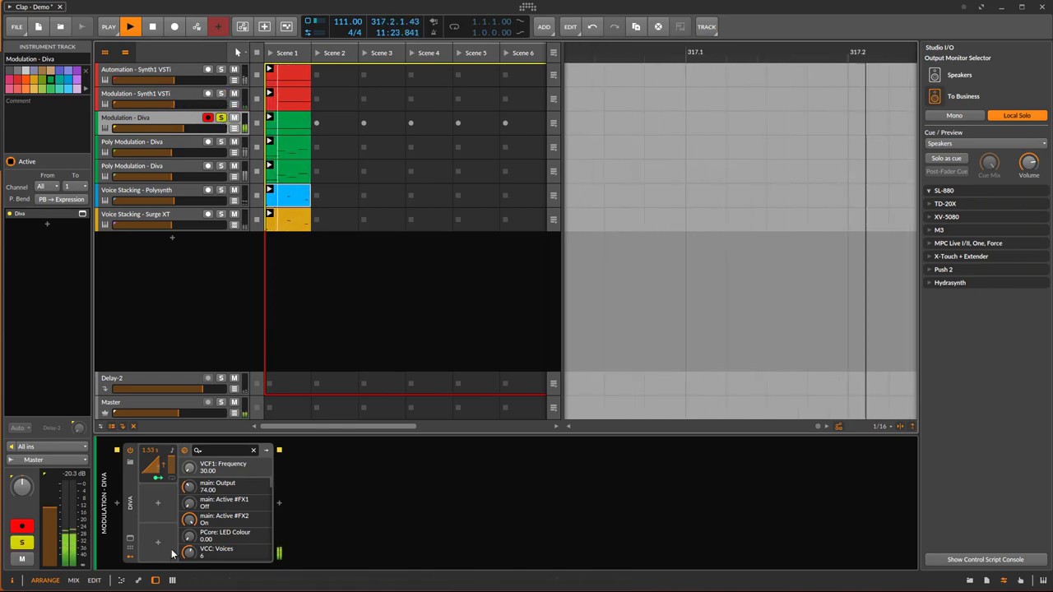
left_click(130, 538)
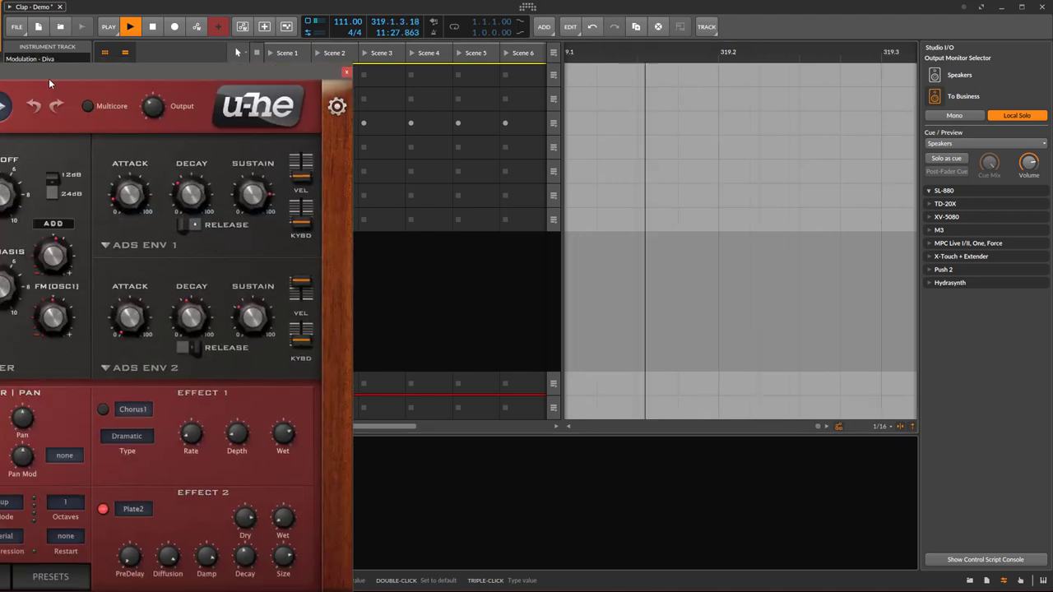
left_click_drag(49, 83, 919, 107)
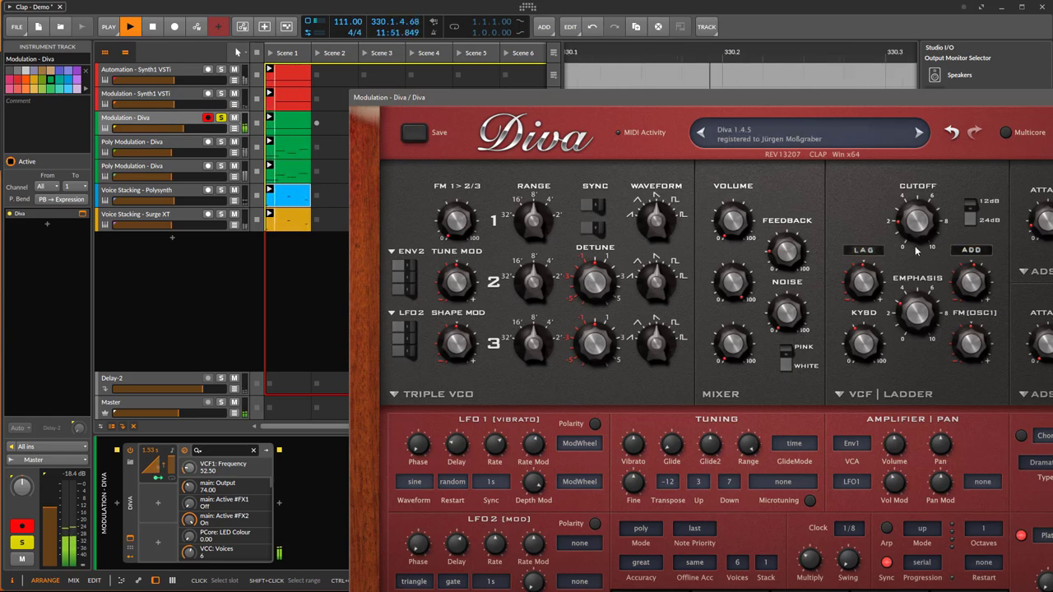
Step: Solo the first Poly Modulation - Diva track, examine the Cross Mod knob in its Diva plug-in window and close the window
left_click(175, 142)
left_click(235, 143)
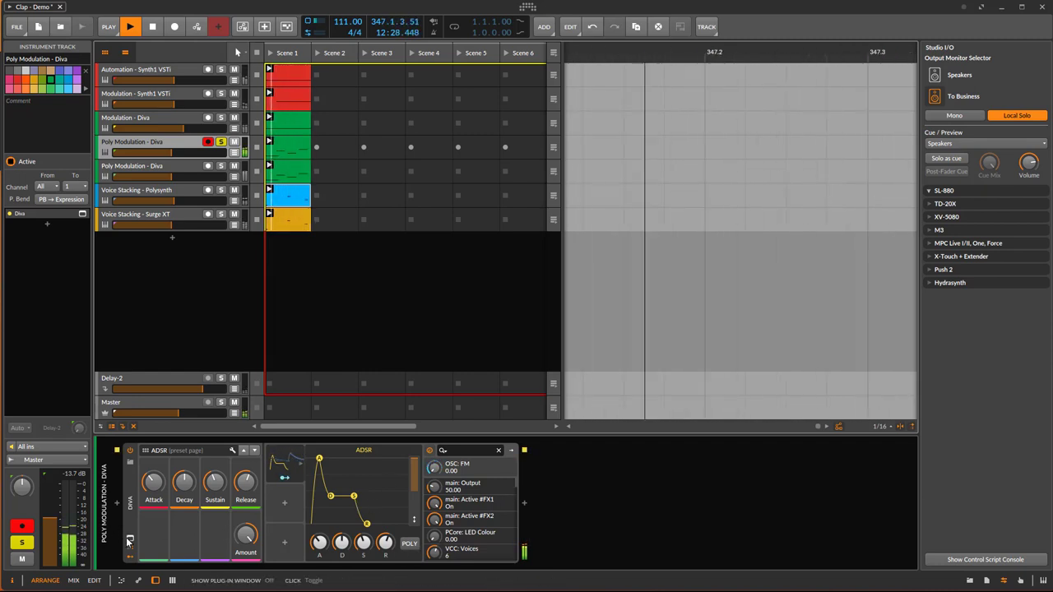
left_click(129, 462)
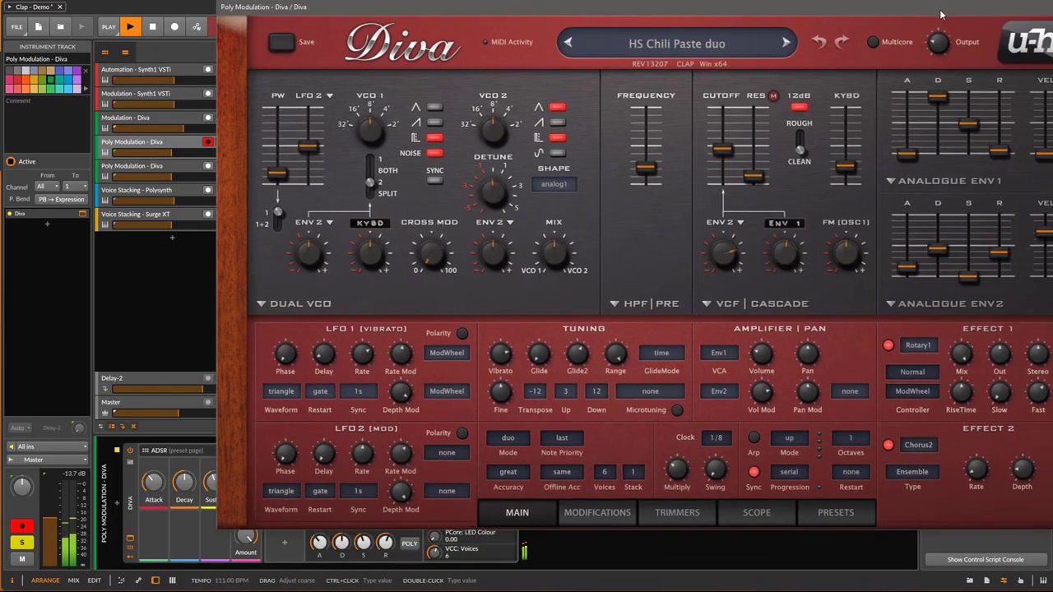
left_click_drag(941, 14, 992, 38)
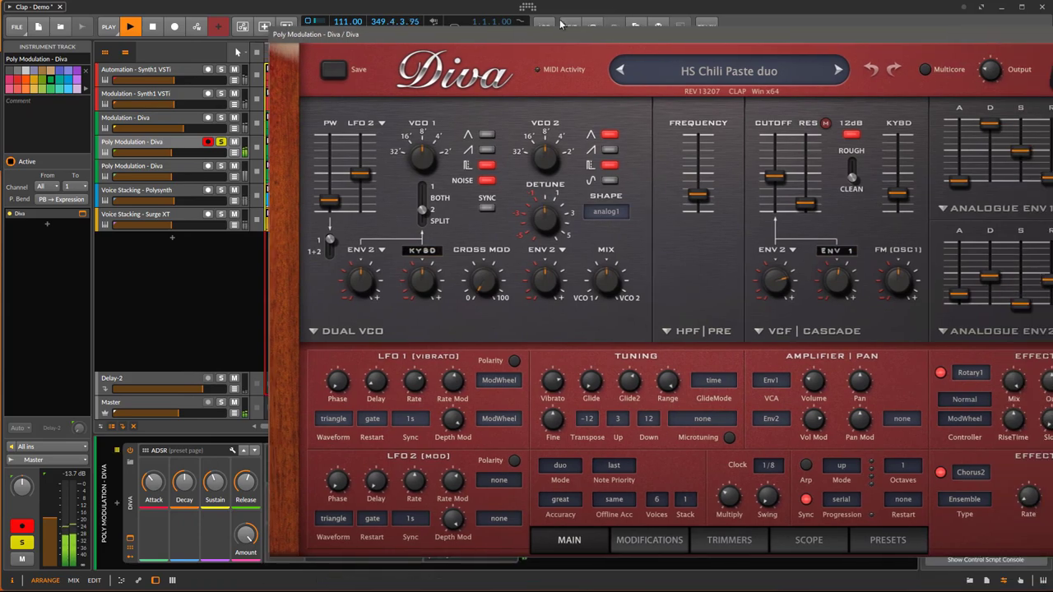
left_click_drag(461, 33, 435, 4)
mouse_move(455, 230)
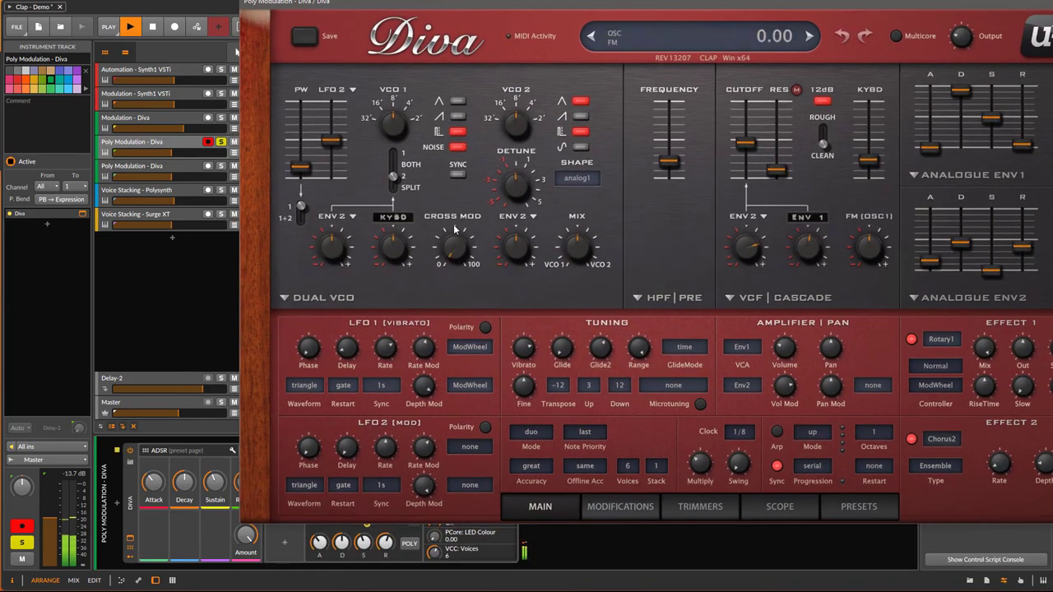
double_click(903, 6)
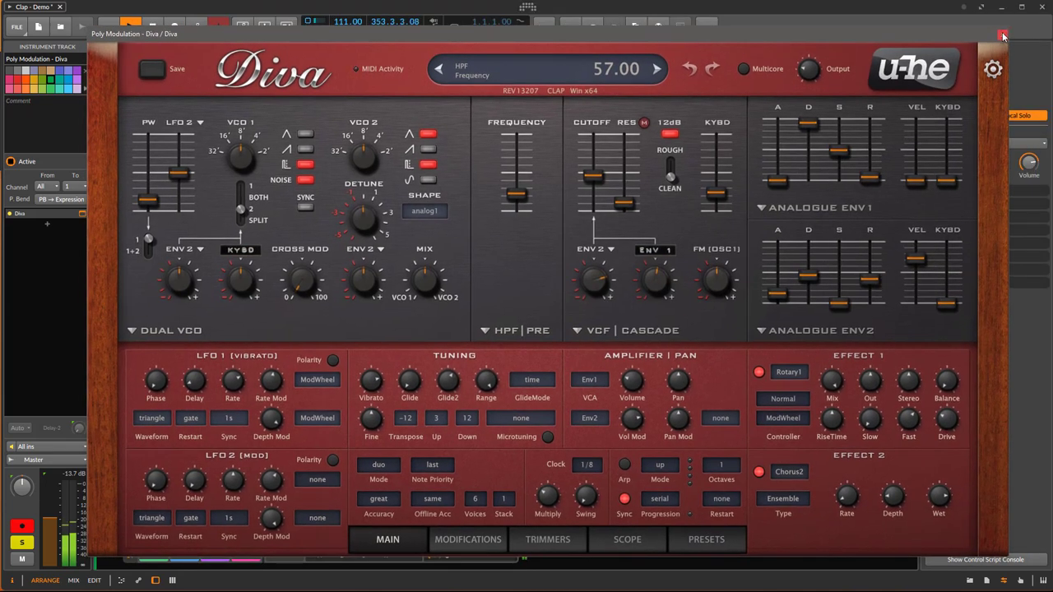
left_click(1003, 36)
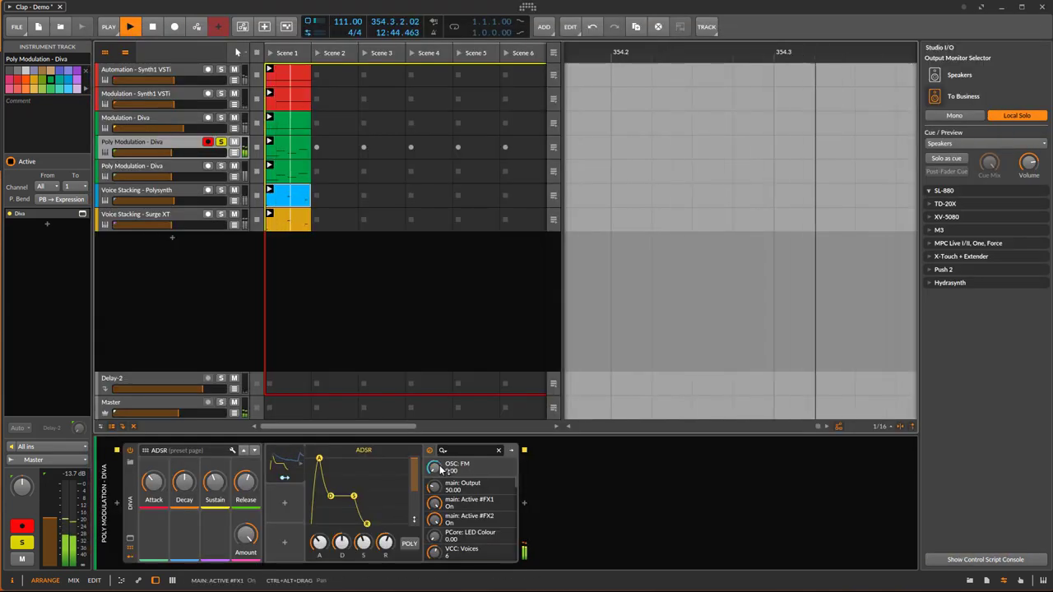
Step: View the notes of the first Poly Modulation - Diva clip in Scene 1, and return to its devices to check the OSC: FM modulation
double_click(288, 148)
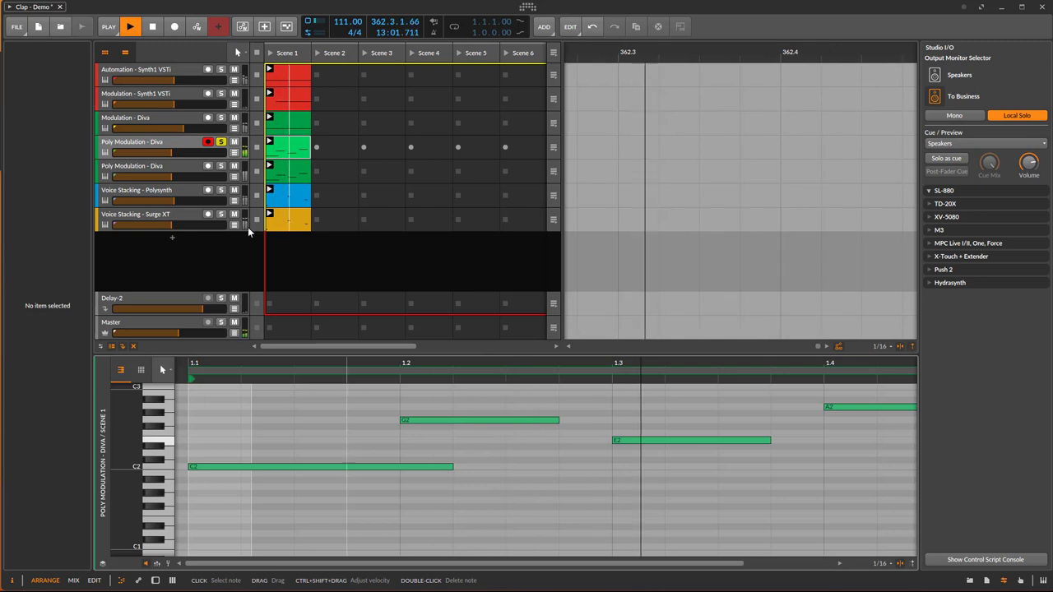
double_click(159, 144)
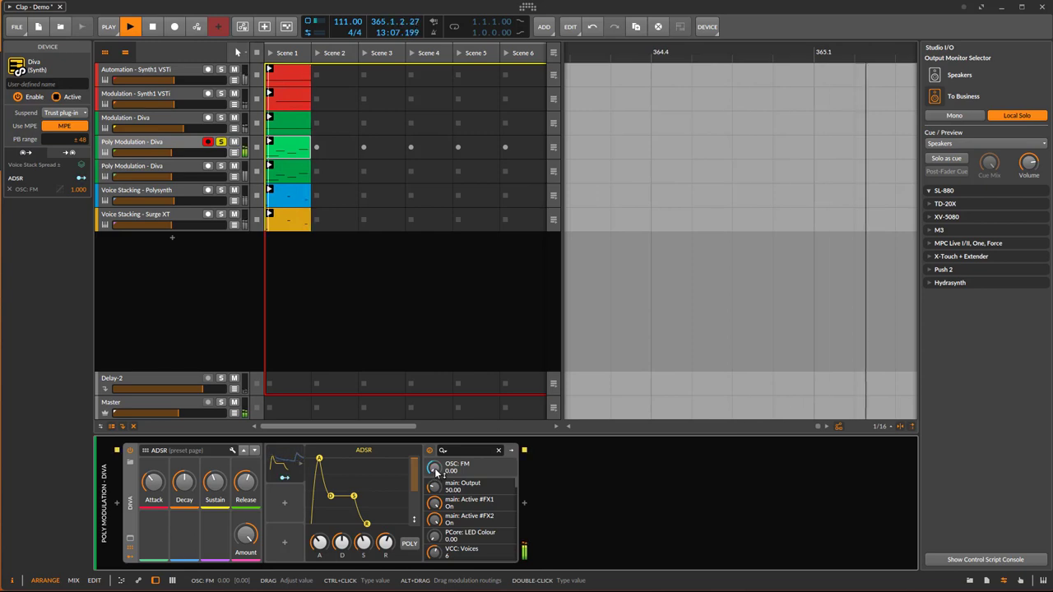
mouse_move(434, 469)
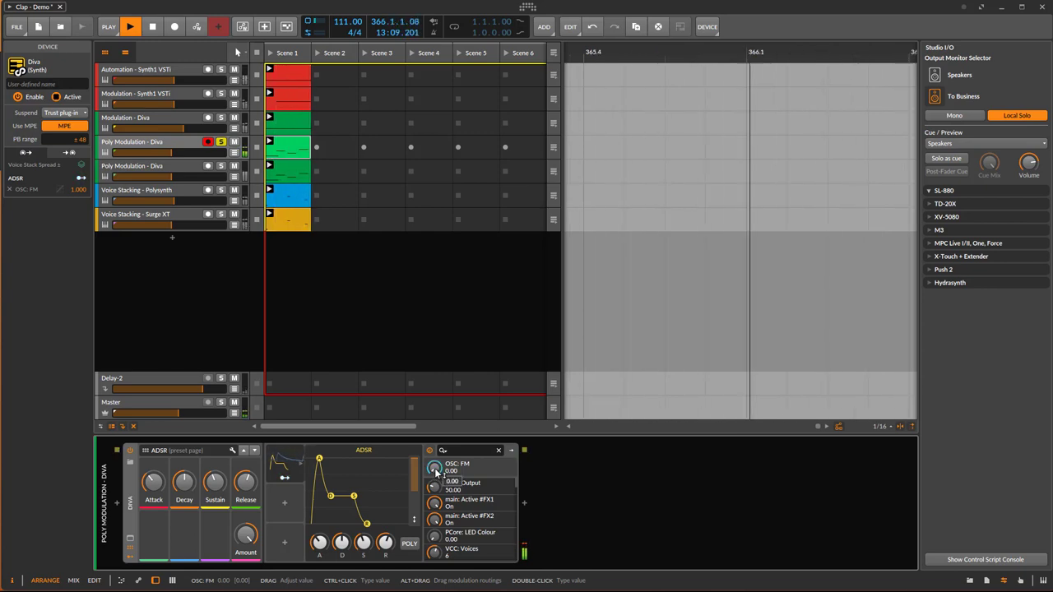
Step: Slightly lengthen the ADSR modulator's decay on the second Poly Modulation - Diva track and close its Surge XT window
left_click(156, 165)
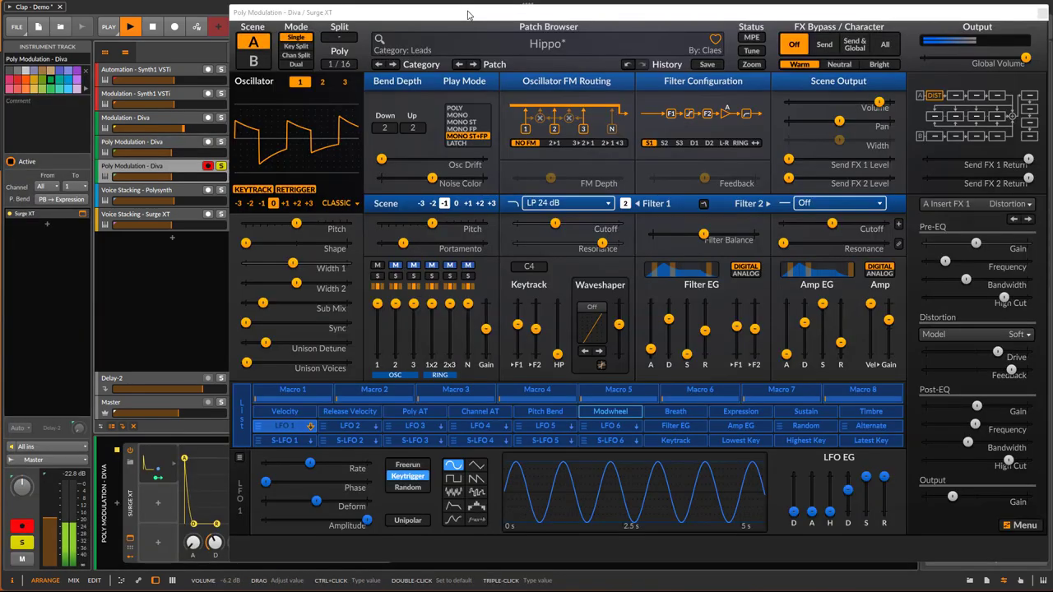
left_click_drag(468, 11, 683, 41)
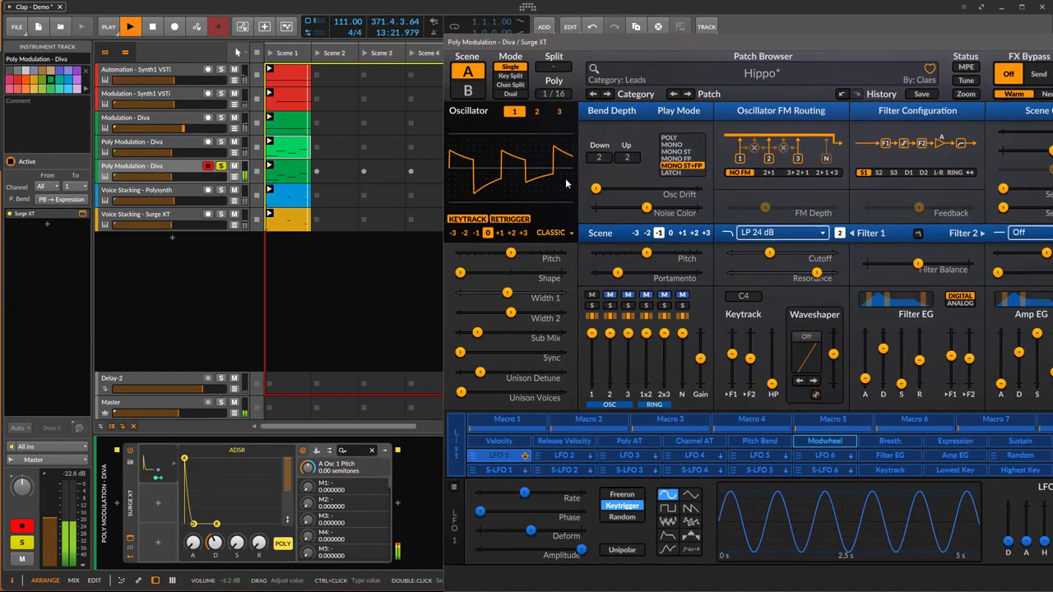
left_click_drag(214, 541, 217, 552)
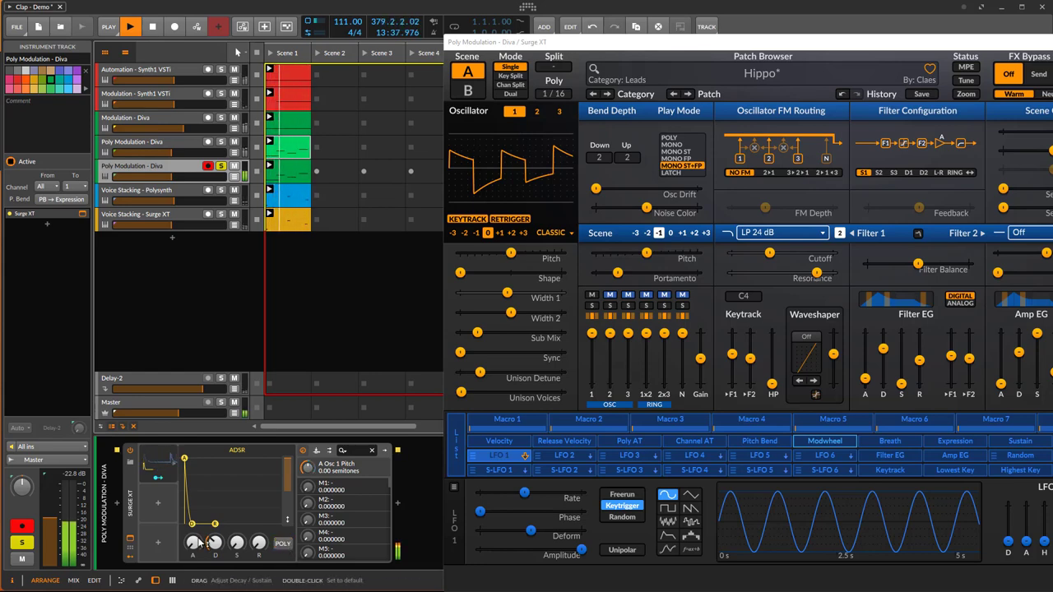
left_click_drag(215, 524, 194, 524)
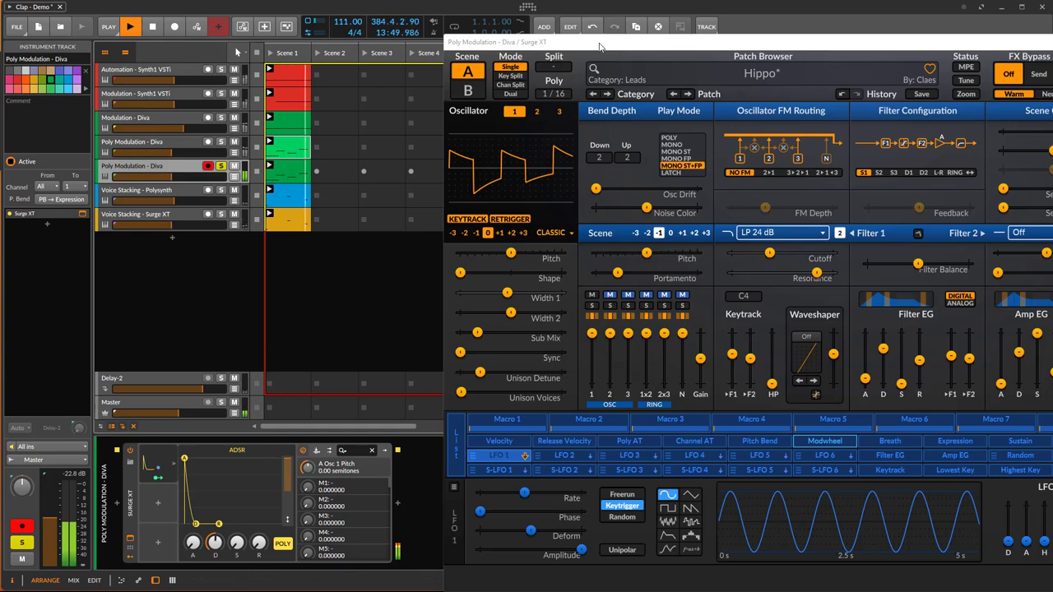
left_click_drag(609, 38, 326, 45)
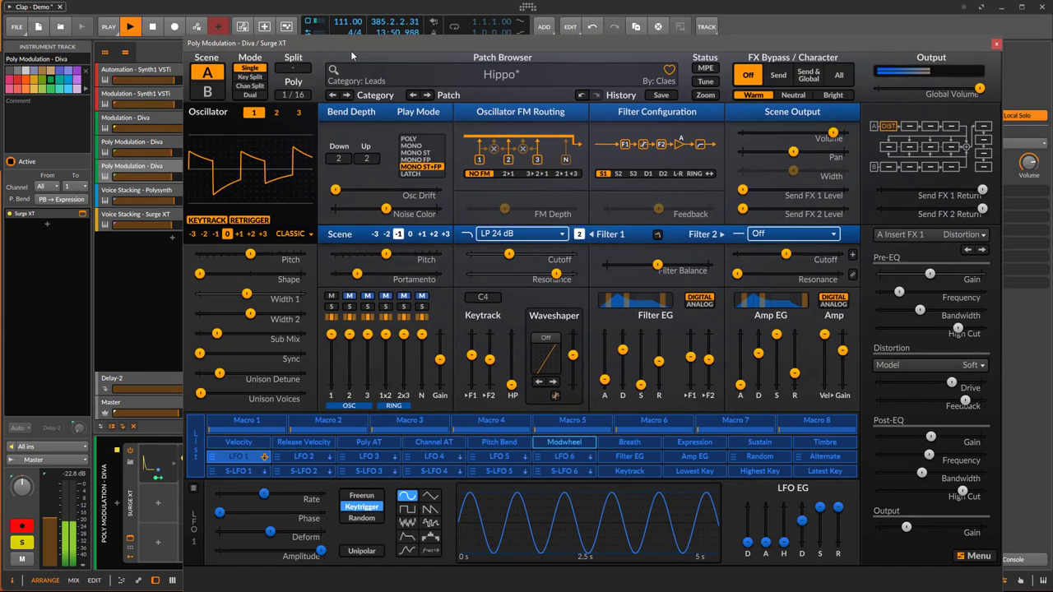
left_click(997, 46)
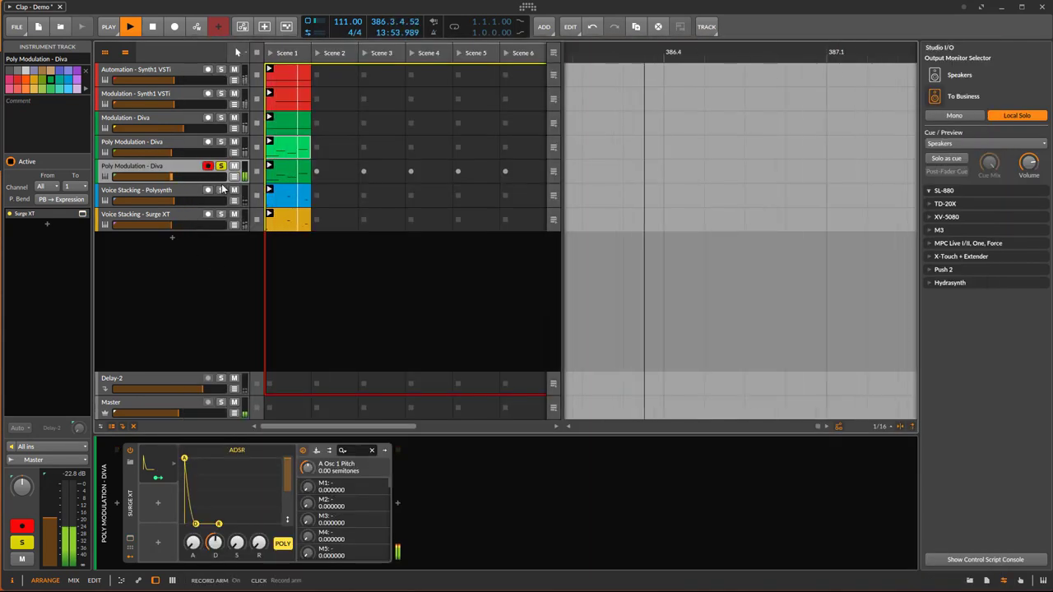
Step: Solo the Voice Stacking - Polysynth track and set the Polysynth device's voice stacking to 5
left_click(186, 192)
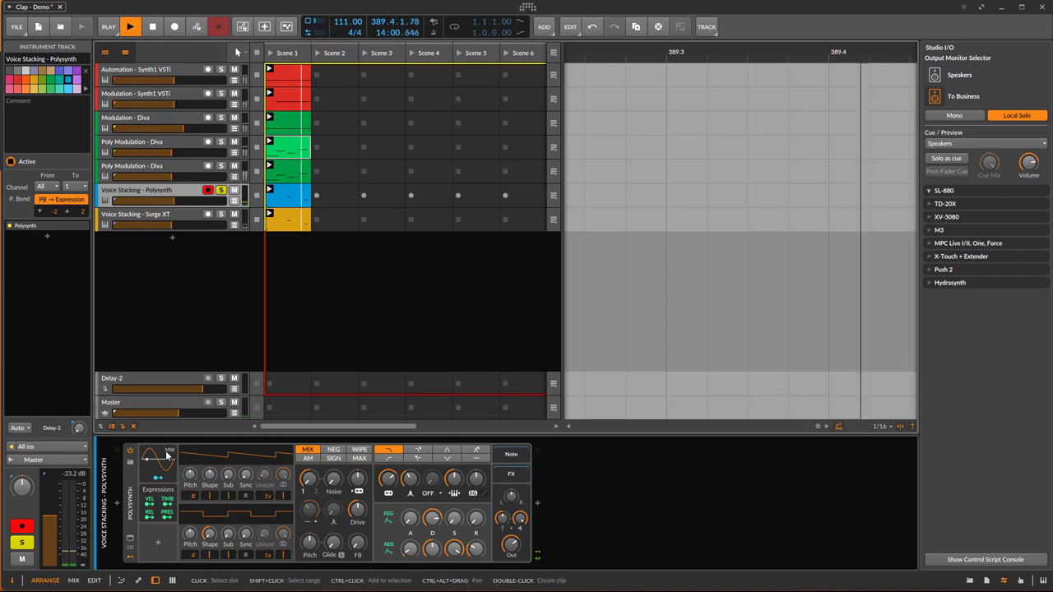
left_click(128, 511)
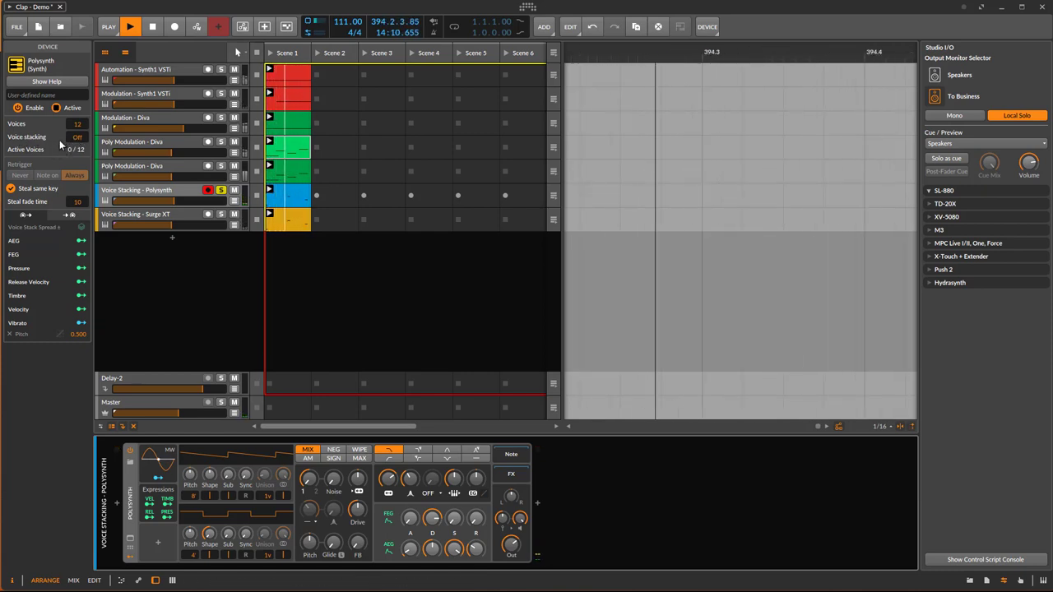
left_click_drag(77, 137, 78, 104)
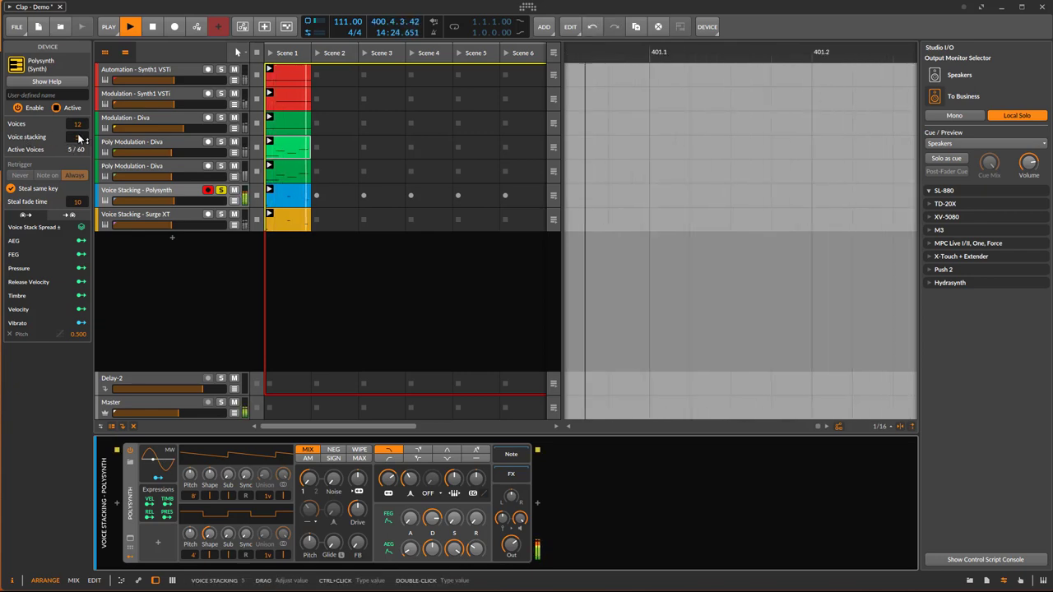
scroll(79, 139, "up", 2)
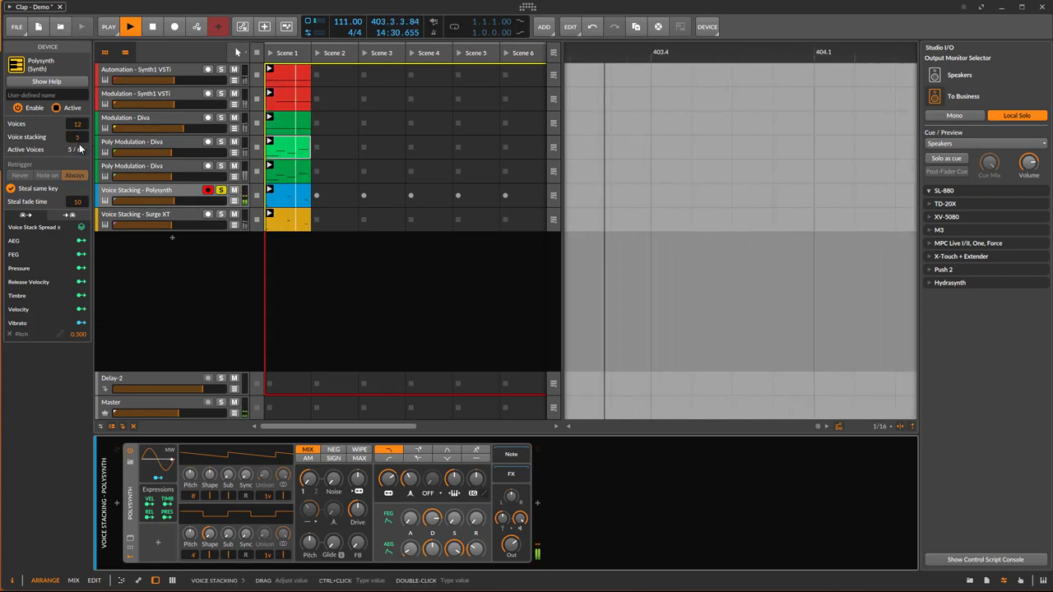
Step: Map Voice Stack Spread to oscillator 1 pitch at 0.430, filter frequency at -49.0, resonance at 0.390, FEG release at 0.830 and AEG release at 0.410
left_click(82, 227)
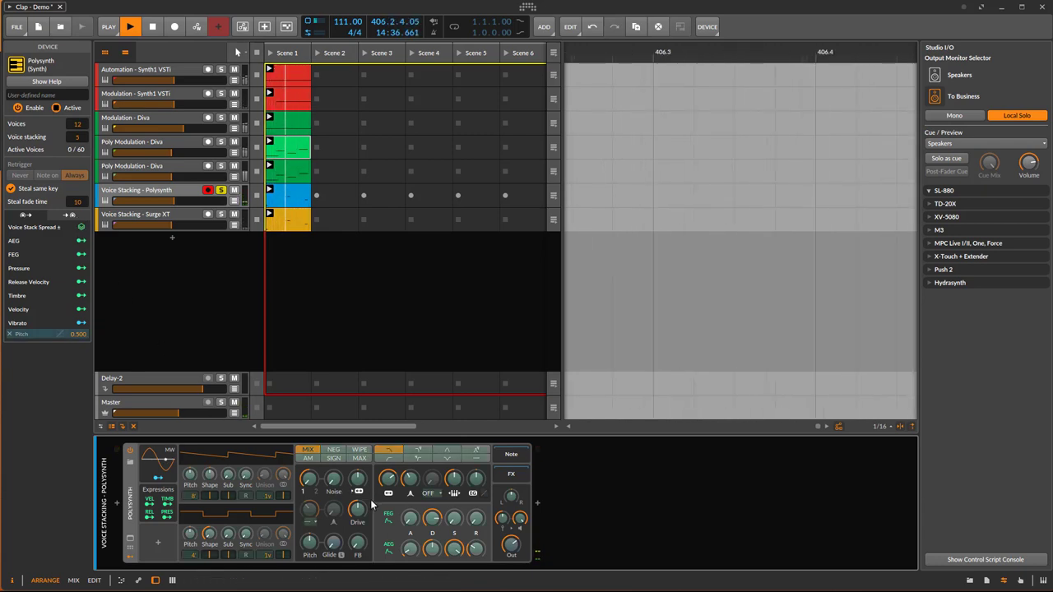
left_click_drag(190, 474, 190, 459)
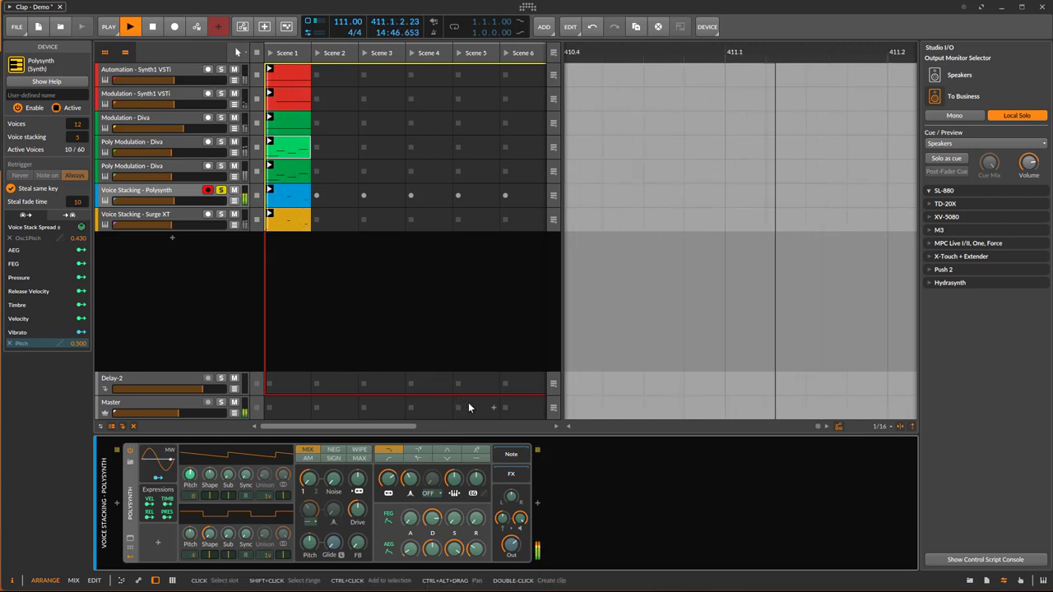
left_click_drag(387, 479, 409, 459)
left_click_drag(476, 517, 475, 482)
mouse_move(475, 549)
left_mouse_down()
mouse_move(476, 532)
mouse_move(476, 541)
left_mouse_up()
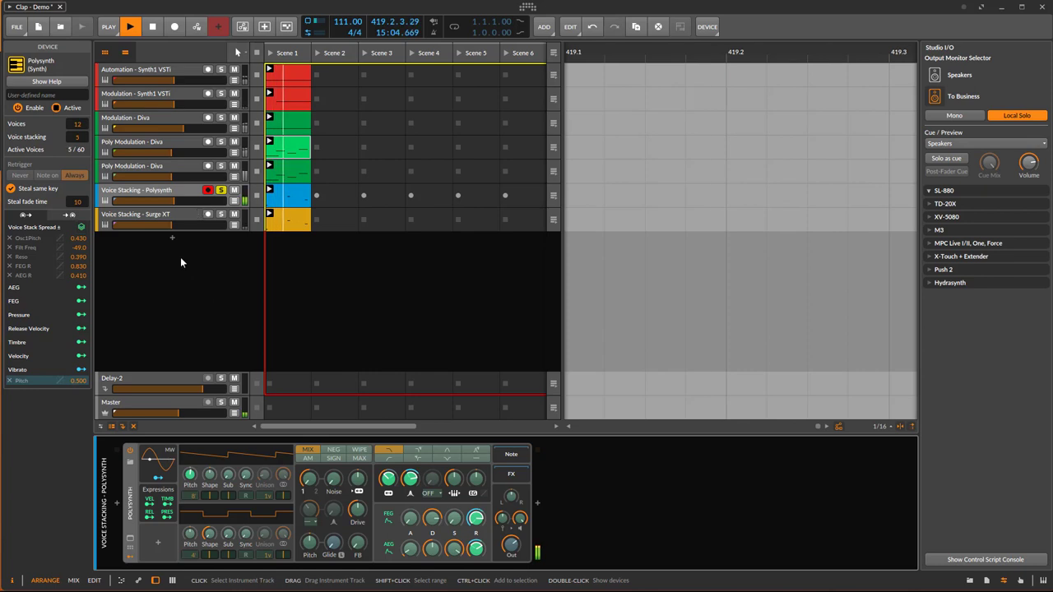
Step: Solo only the Voice Stacking - Surge XT track and set the Surge XT device's voice stack size to 5
left_click(220, 214)
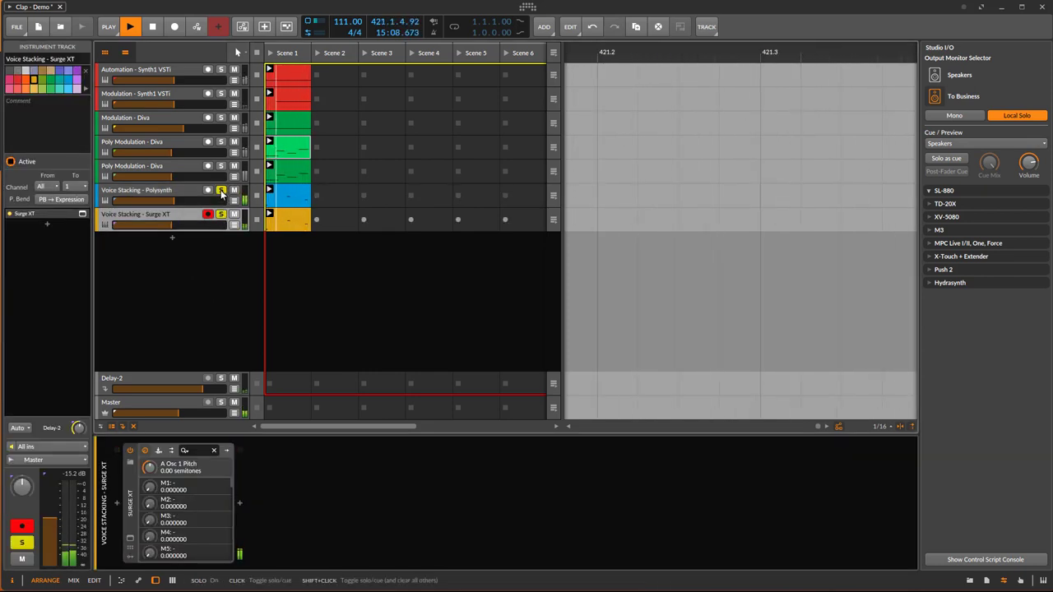
left_click(220, 190)
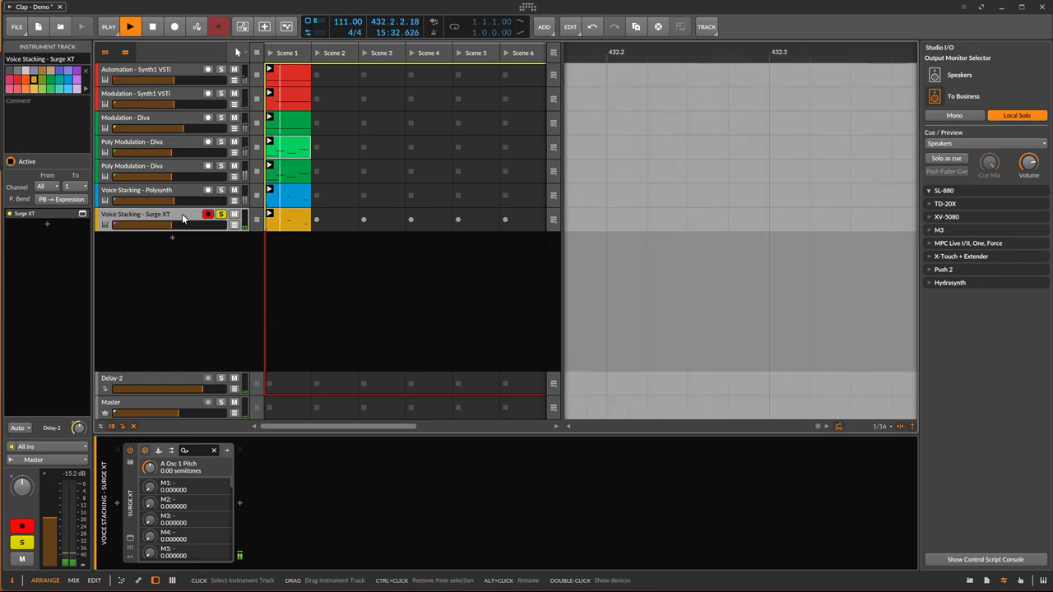
left_click(131, 485)
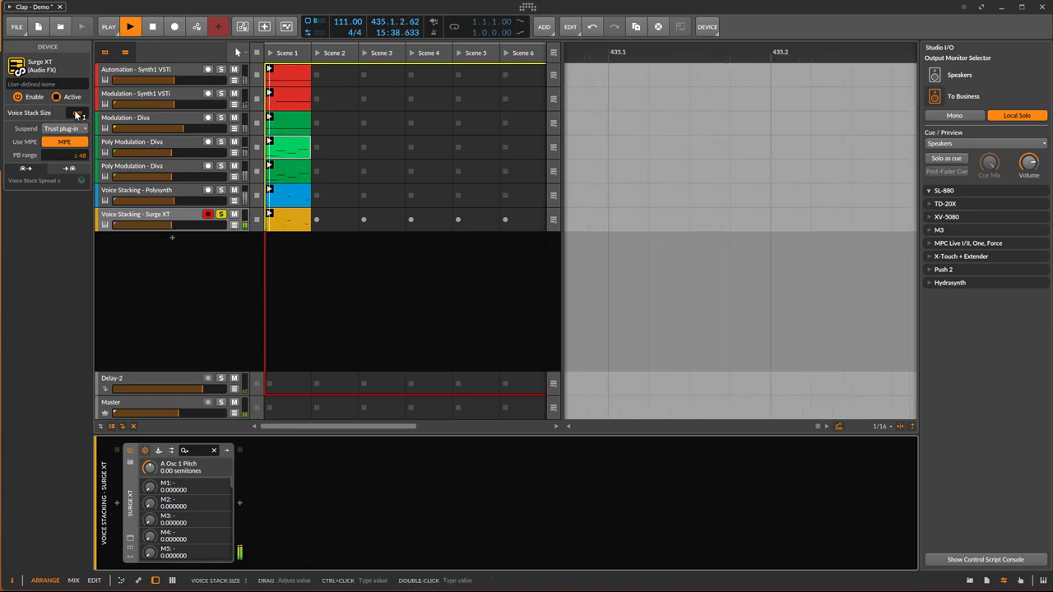
mouse_move(66, 114)
left_mouse_down()
mouse_move(66, 87)
mouse_move(85, 123)
left_mouse_up()
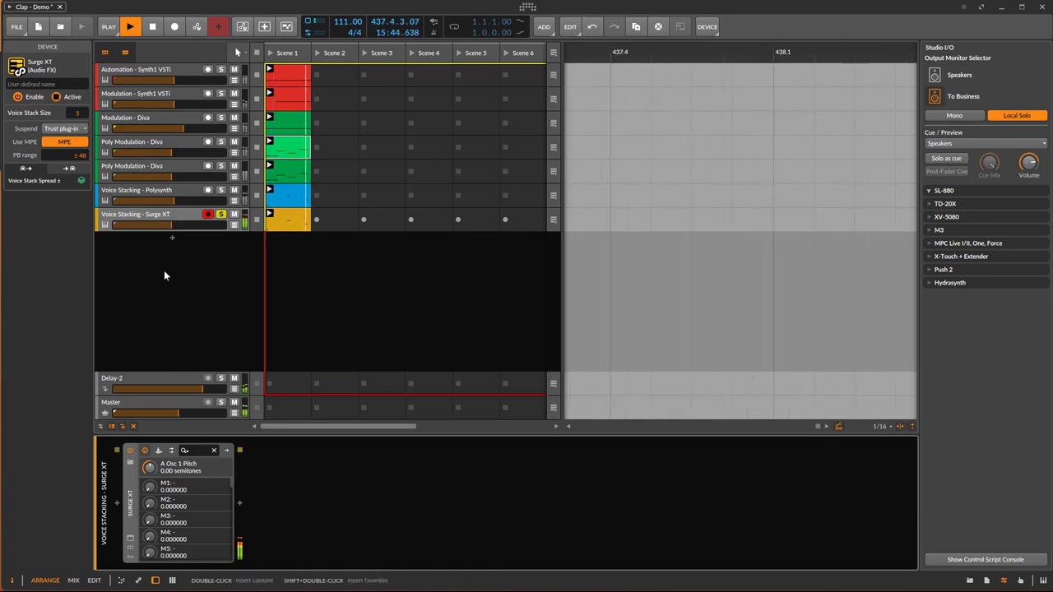
Step: Lower the Voice Stacking - Surge XT track's volume slightly and map Voice Stack Spread to A Osc 1 Pitch at 1.000
left_click_drag(162, 224, 163, 225)
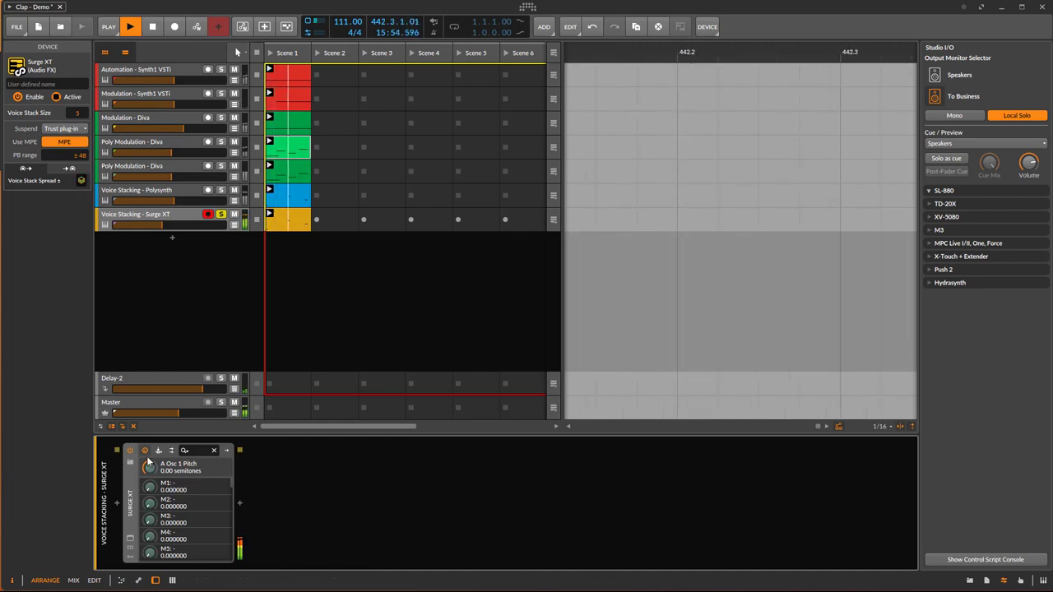
left_click_drag(151, 470, 144, 457)
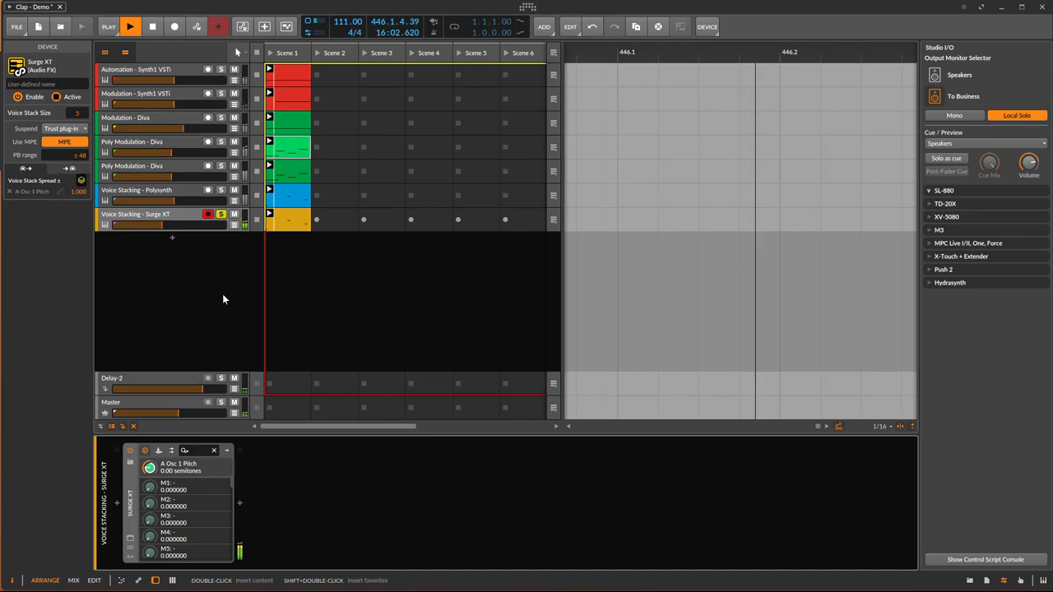
Step: Raise scene A's highpass to 42.48 Hz in the Surge XT window and map Voice Stack Spread to it at -0.33
left_click(134, 537)
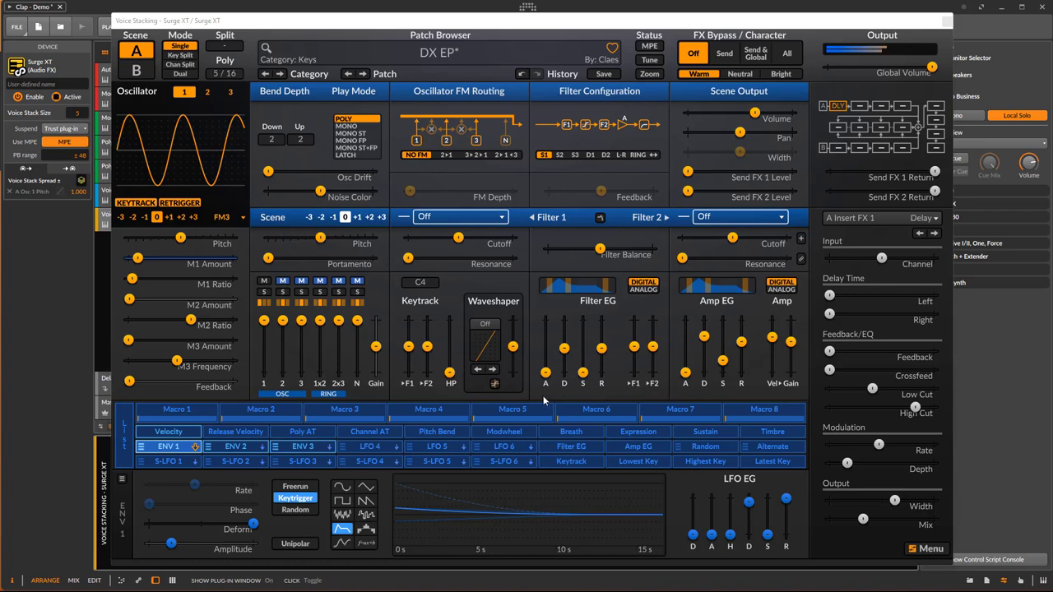
left_click_drag(450, 378, 438, 282)
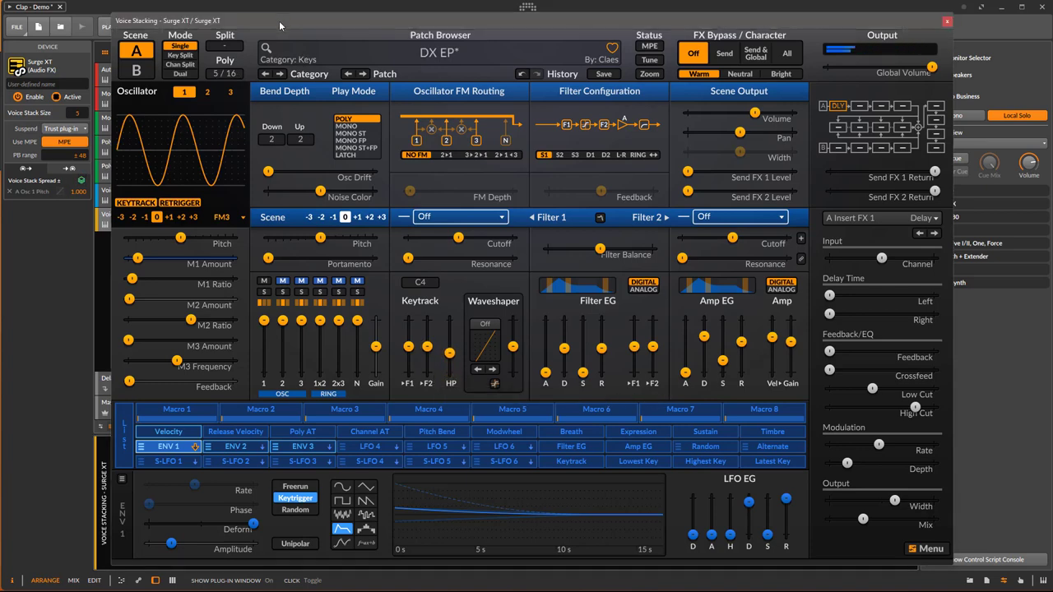
left_click_drag(279, 20, 594, 75)
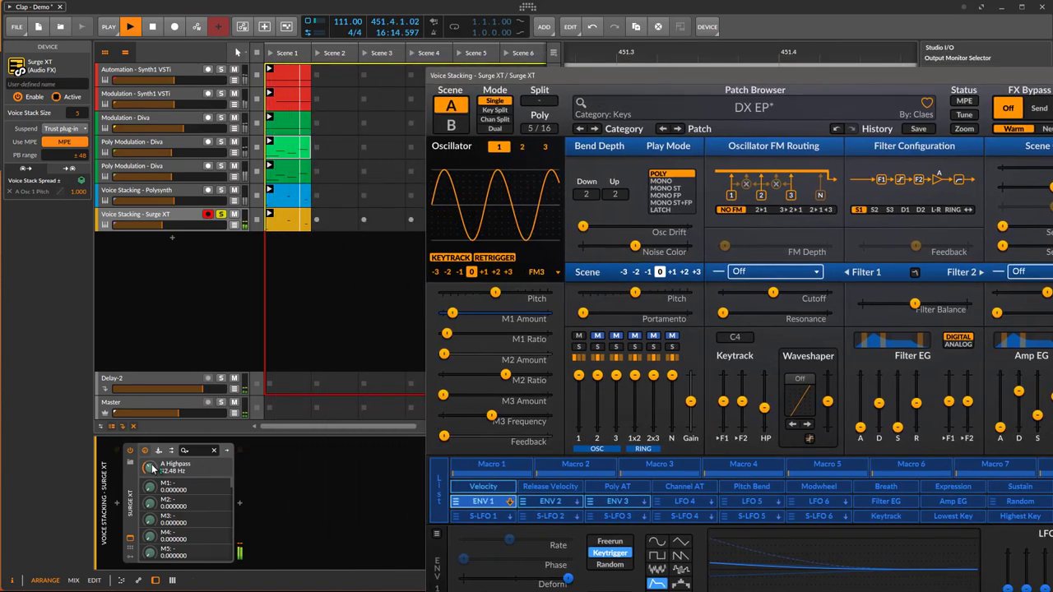
left_click_drag(152, 469, 151, 470)
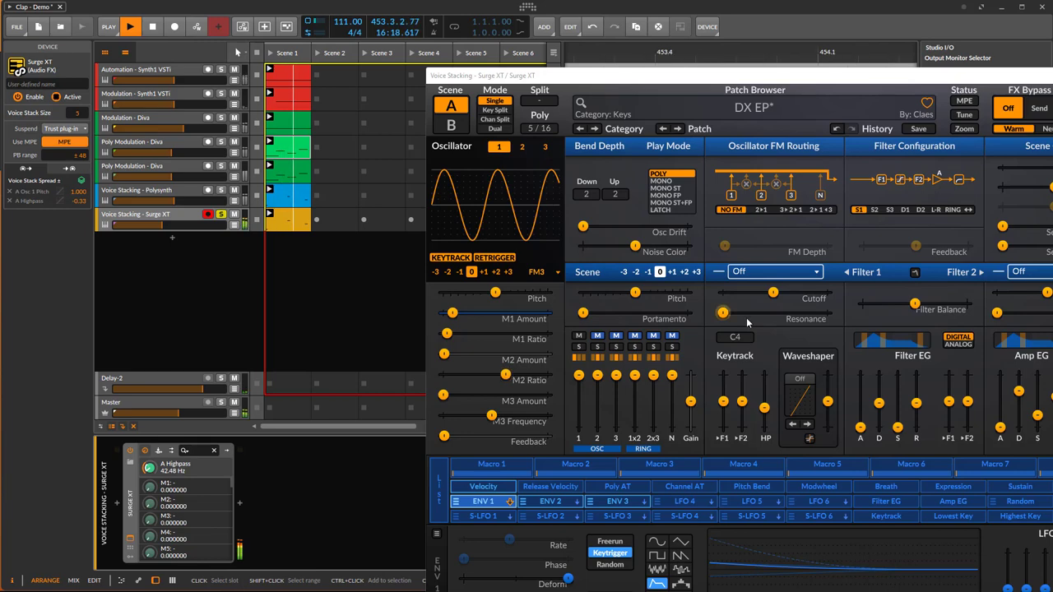
left_click_drag(644, 77, 372, 72)
left_click(1005, 78)
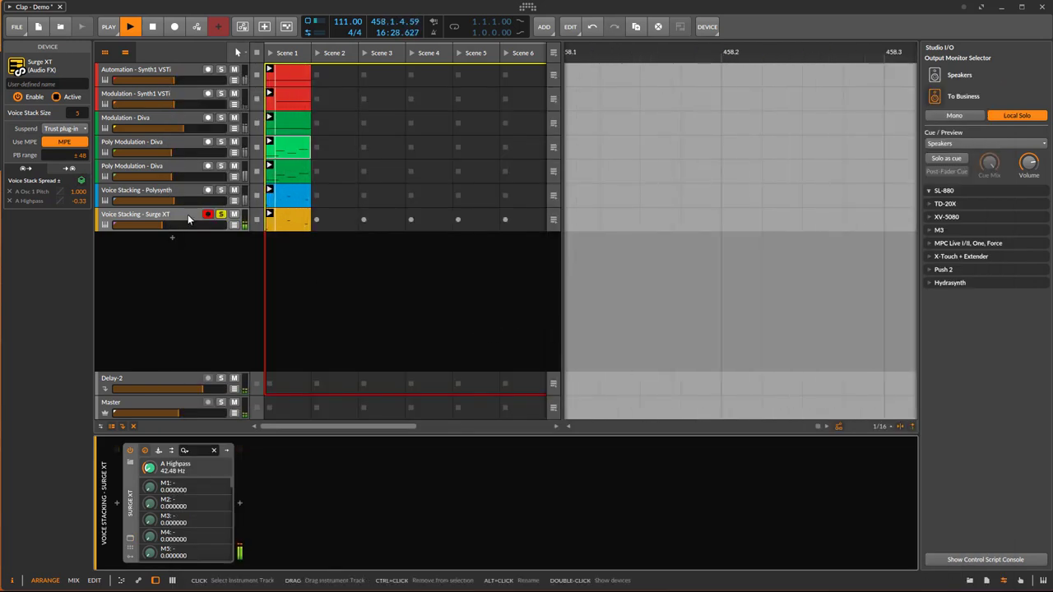
Step: Unsolo the Voice Stacking - Surge XT track, then play all tracks together briefly and stop playback
left_click(221, 214)
key("space")
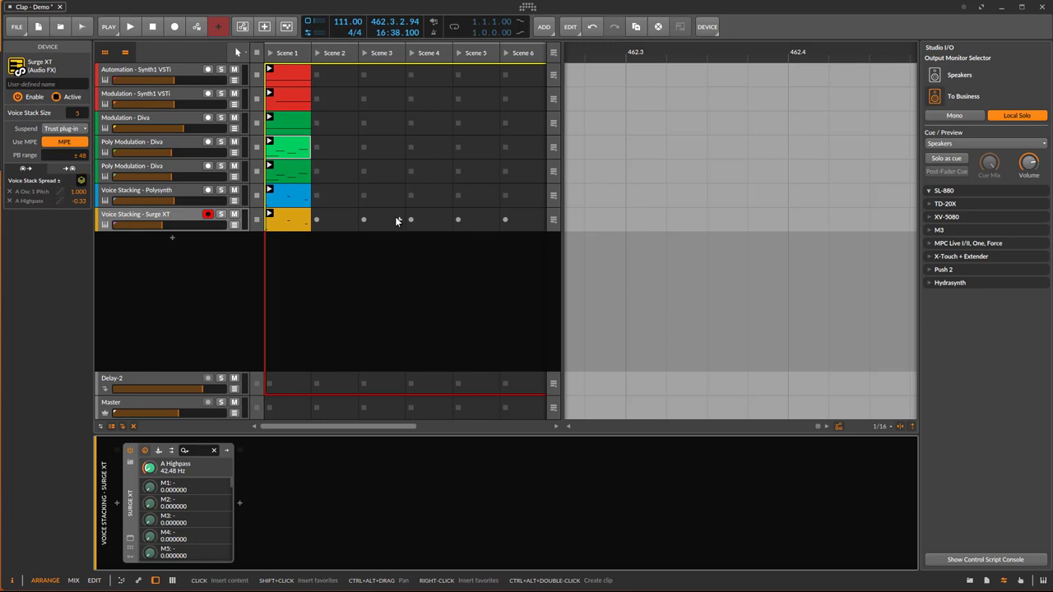
left_click(131, 26)
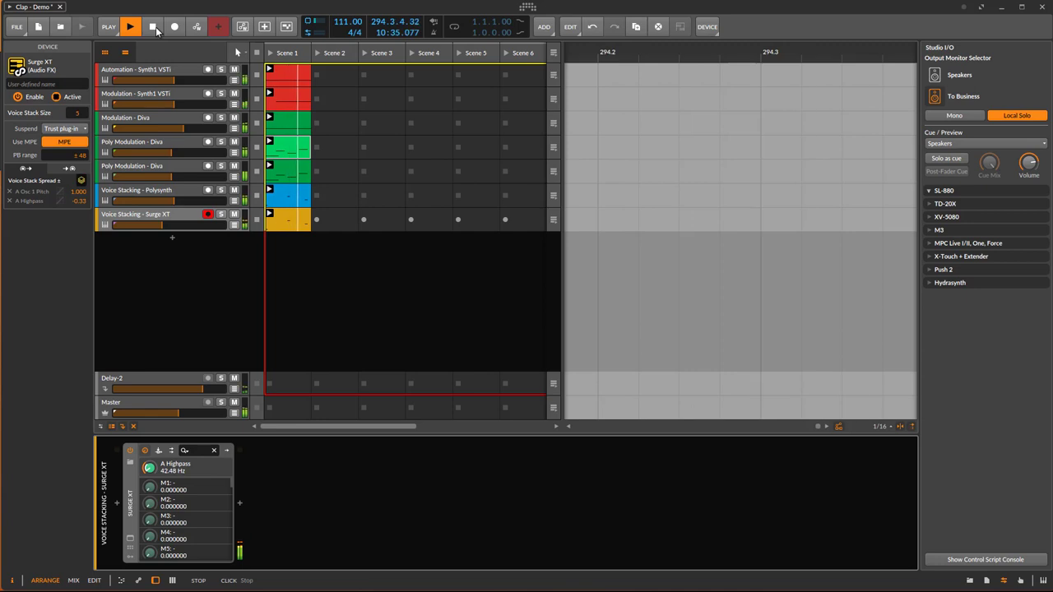
left_click(155, 28)
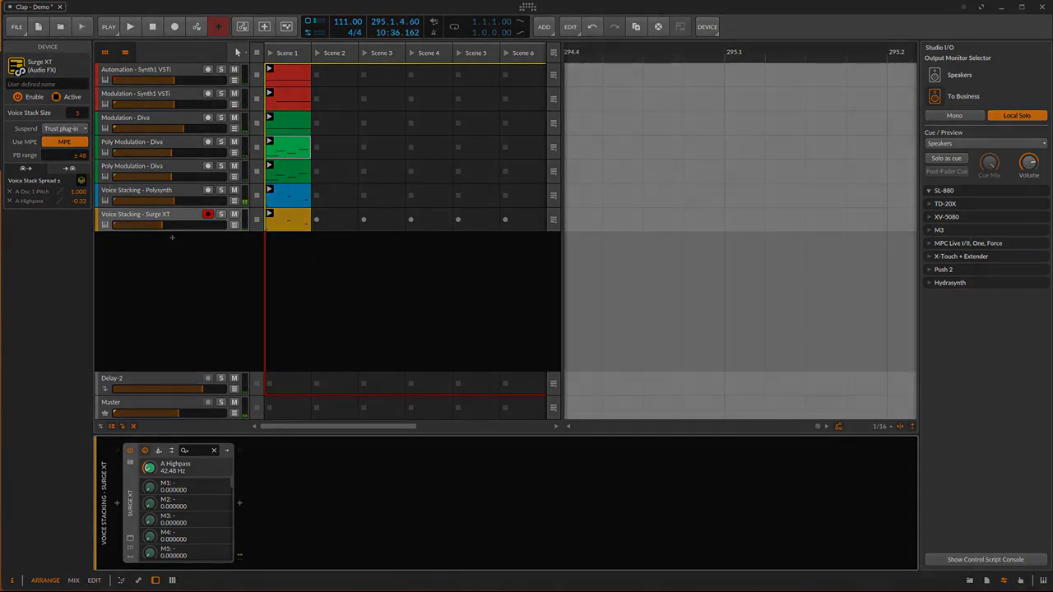